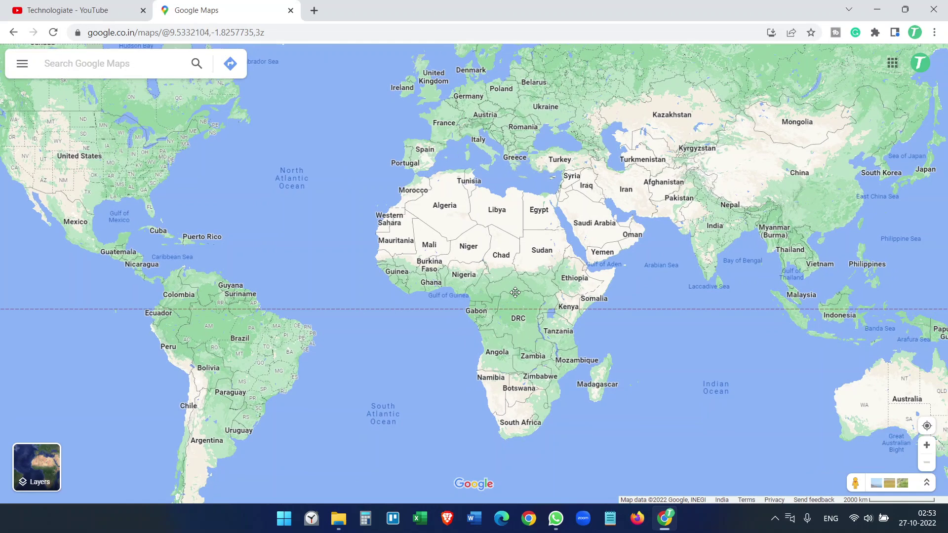
Search 'map developers' in a new Chrome tab and open the mapdevelopers.com site
{"action": "left_click_drag", "start_coordinate": [566, 295], "coordinate": [501, 299]}
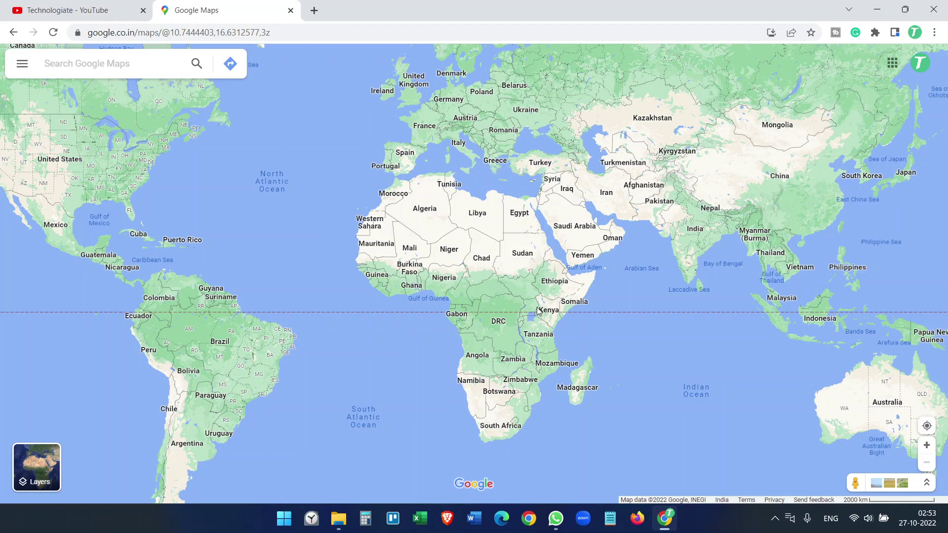
{"action": "key", "text": "ctrl+t"}
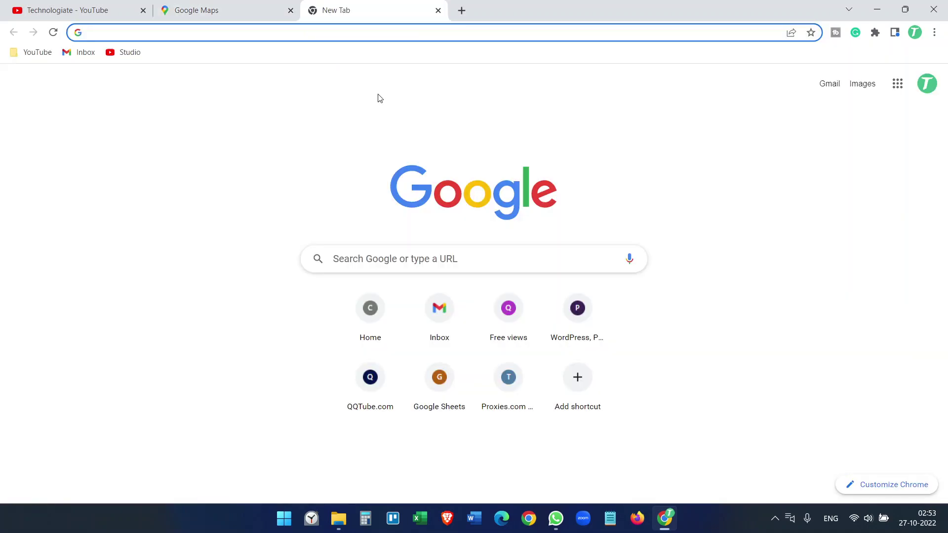
{"action": "type", "text": "map devel"}
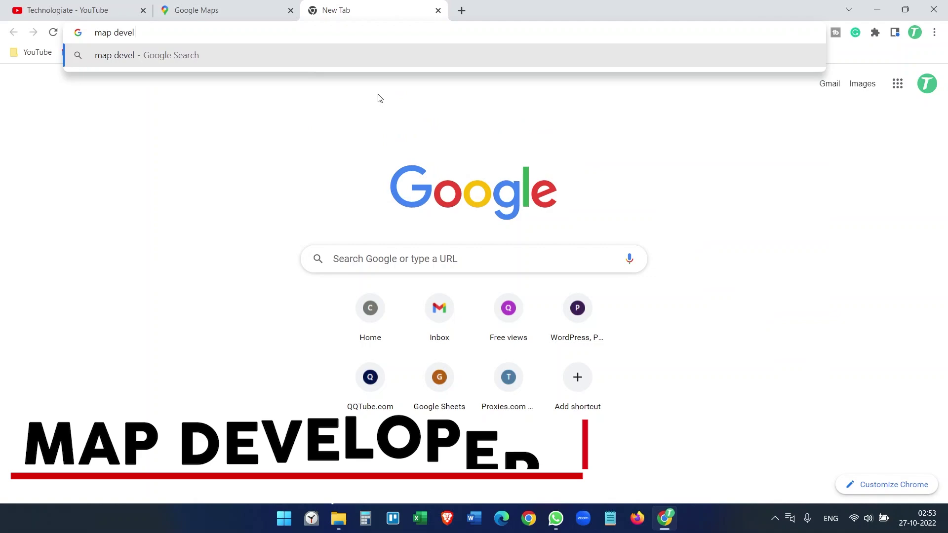
{"action": "type", "text": "opers"}
{"action": "key", "text": "Return"}
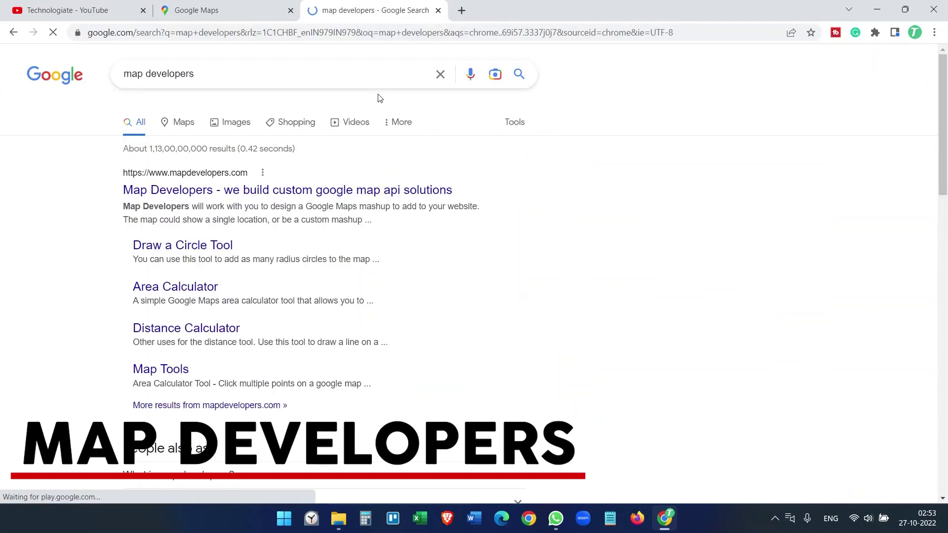
{"action": "left_click", "coordinate": [168, 191]}
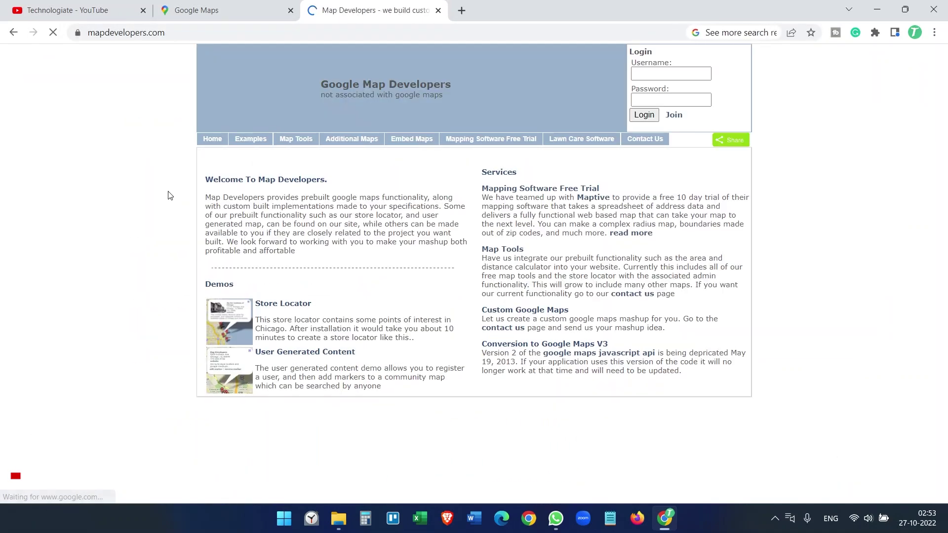
{"action": "mouse_move", "coordinate": [313, 145]}
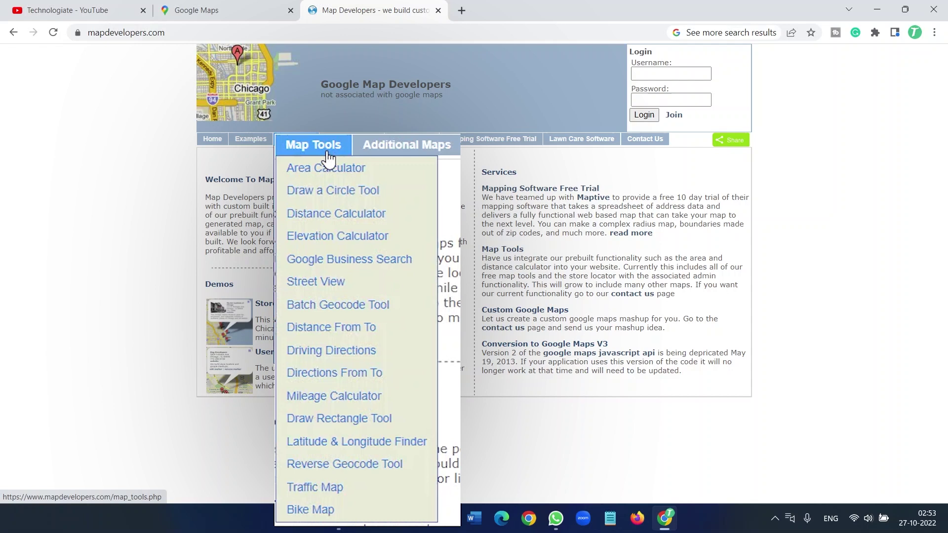
Open the Draw a Circle Tool page and focus its Address field
{"action": "left_click", "coordinate": [332, 195]}
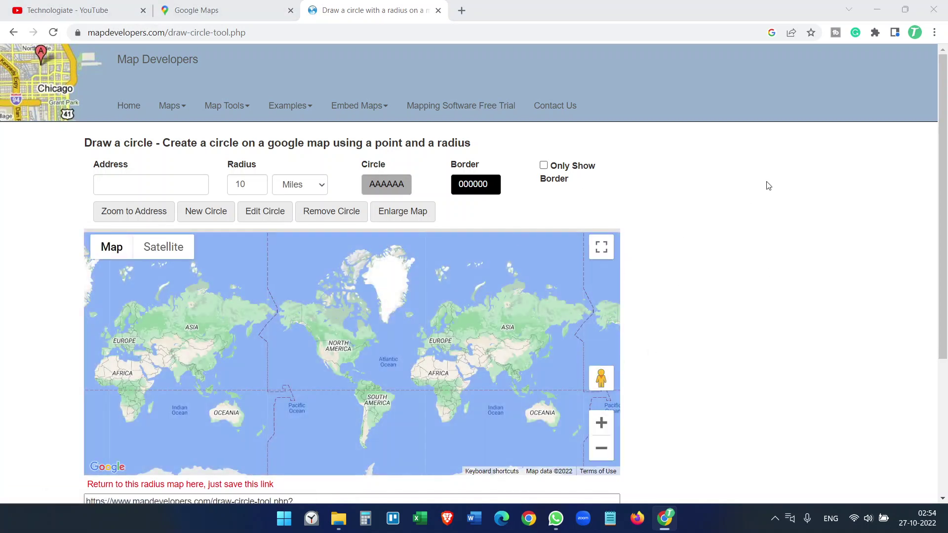
{"action": "left_click", "coordinate": [136, 187]}
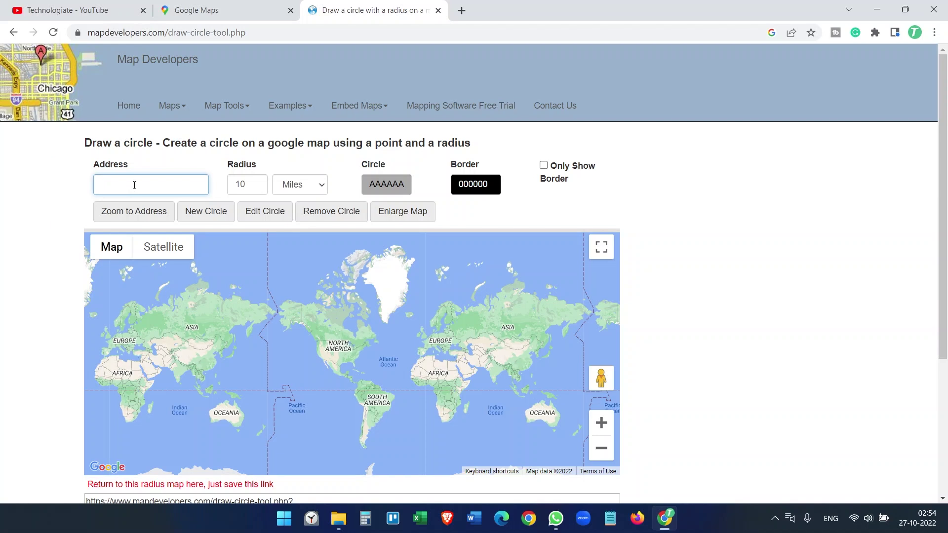
Paste the Thomas J Rhodes Industrial Drive, Hamilton NJ address and zoom the map to it
{"action": "key", "text": "ctrl+v"}
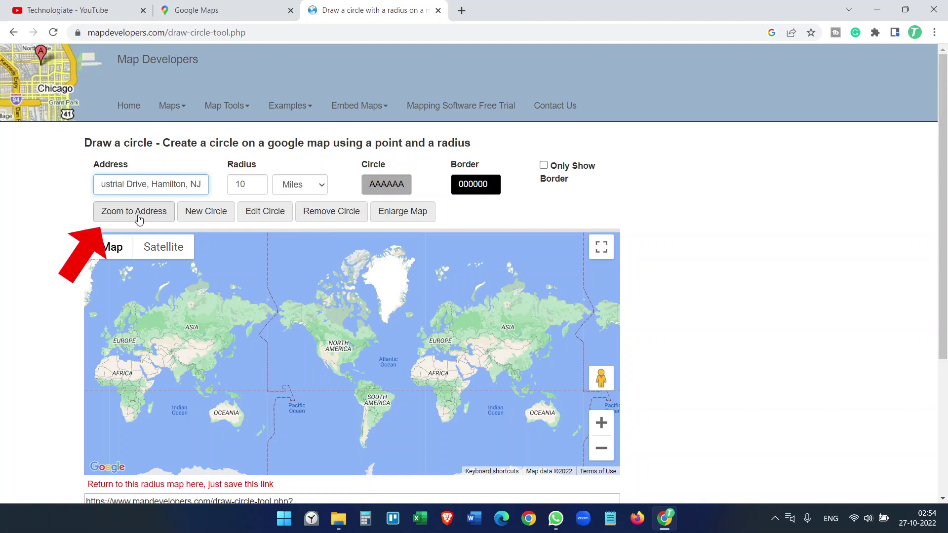
{"action": "left_click", "coordinate": [136, 216]}
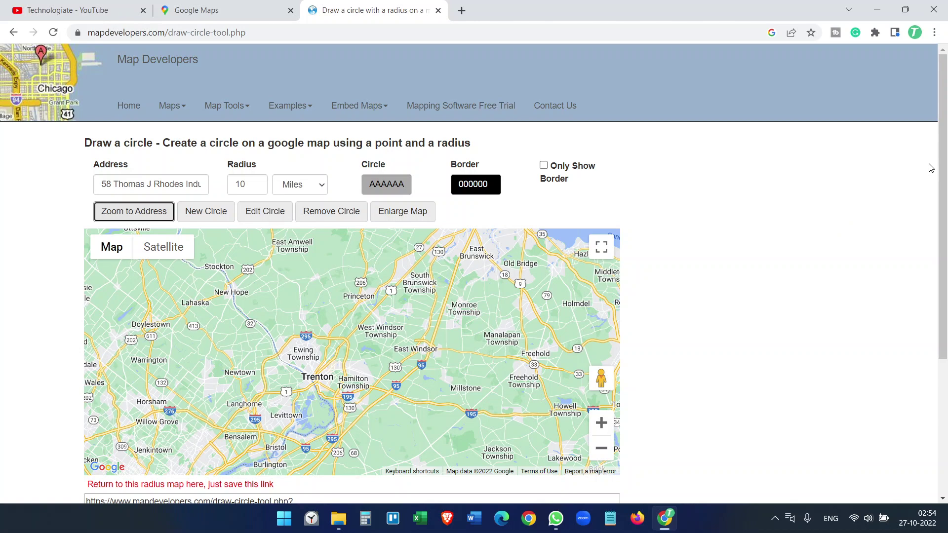
{"action": "scroll", "coordinate": [778, 364], "scroll_direction": "down", "scroll_amount": 1}
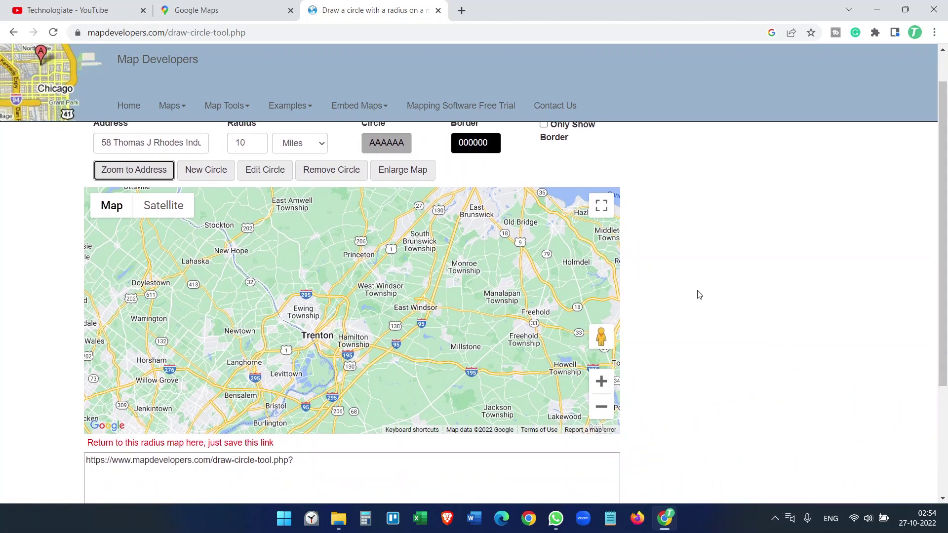
{"action": "scroll", "coordinate": [698, 294], "scroll_direction": "up", "scroll_amount": 1}
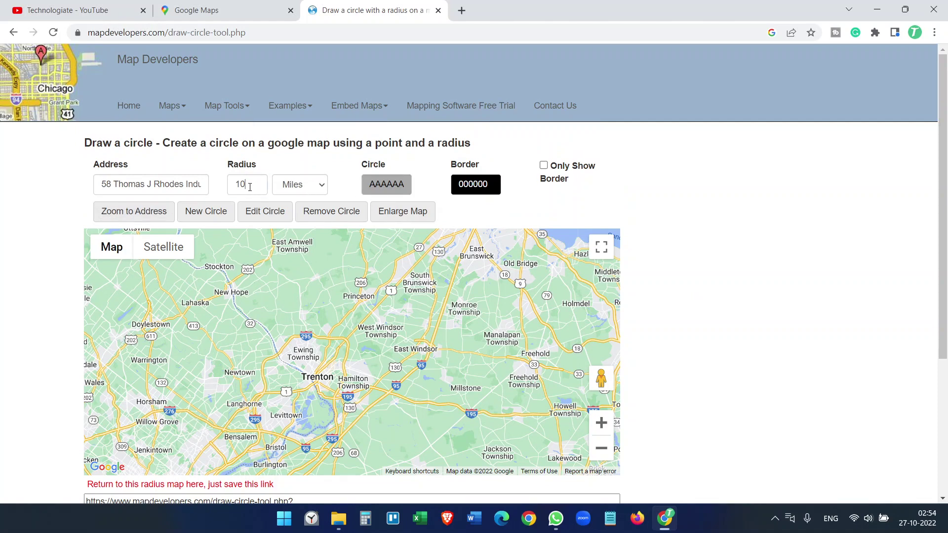
Set the circle radius to 20 miles
{"action": "left_click_drag", "start_coordinate": [256, 187], "coordinate": [229, 190]}
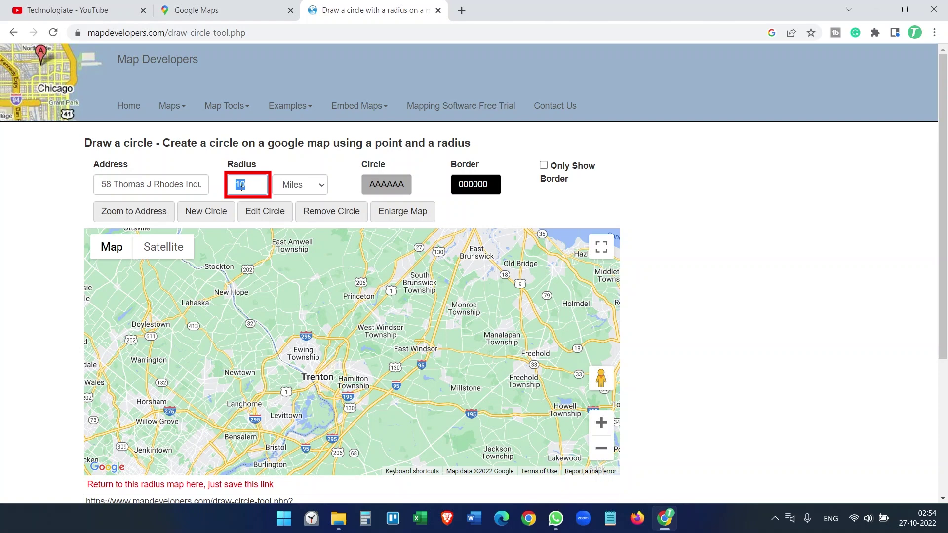
{"action": "type", "text": "20"}
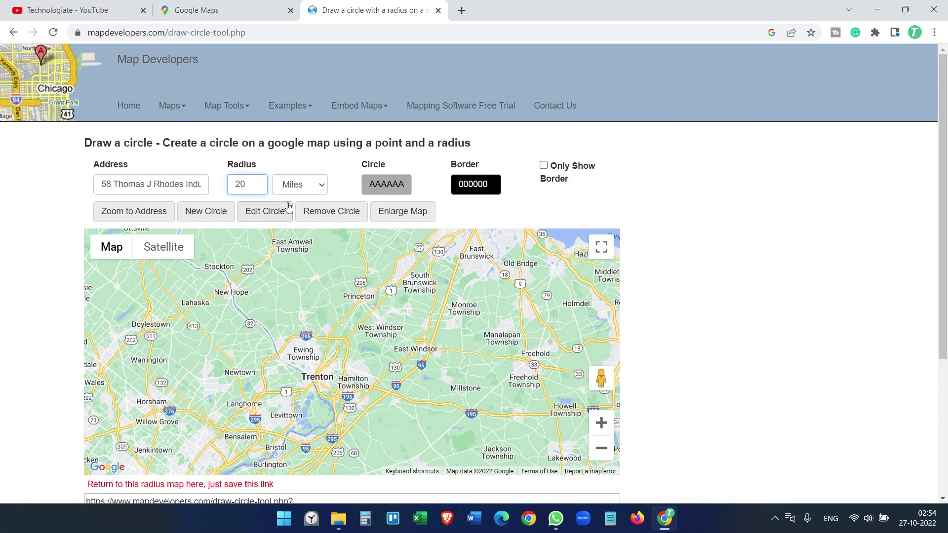
{"action": "left_click", "coordinate": [302, 184]}
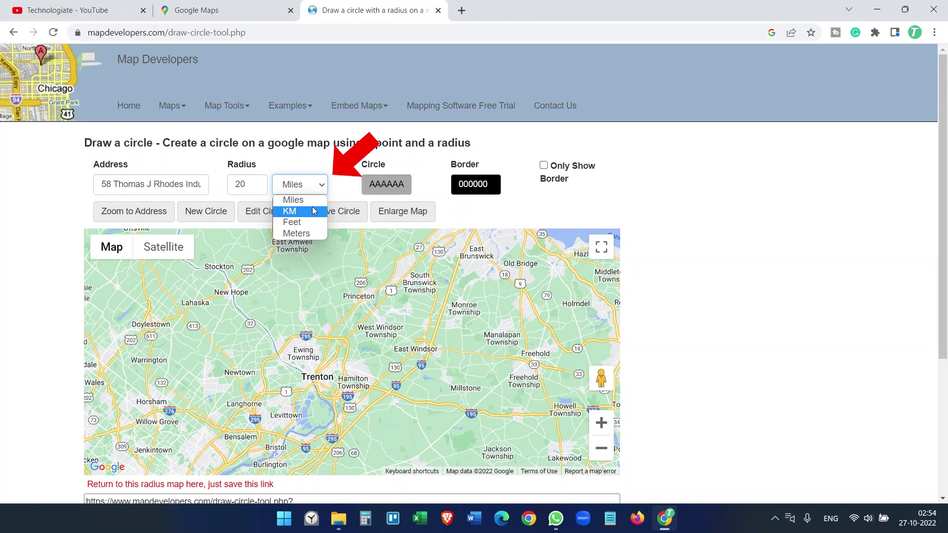
{"action": "left_click", "coordinate": [294, 200]}
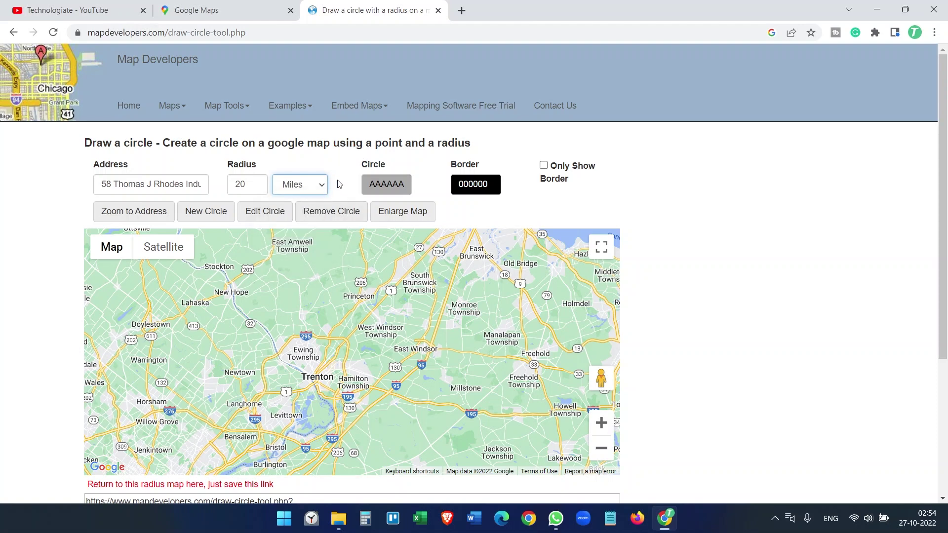
Set the circle border colour to orange-red FF6D2E
{"action": "left_click", "coordinate": [475, 184]}
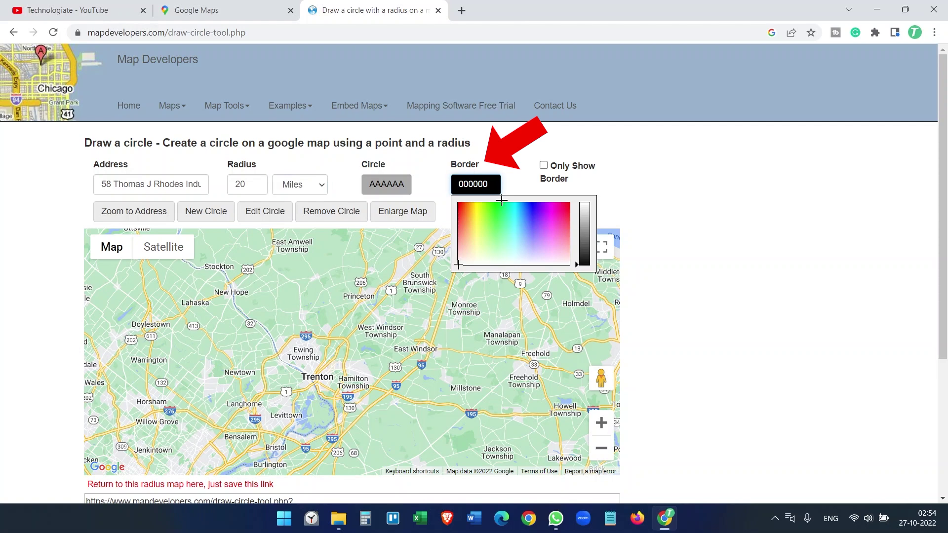
{"action": "left_click", "coordinate": [464, 214]}
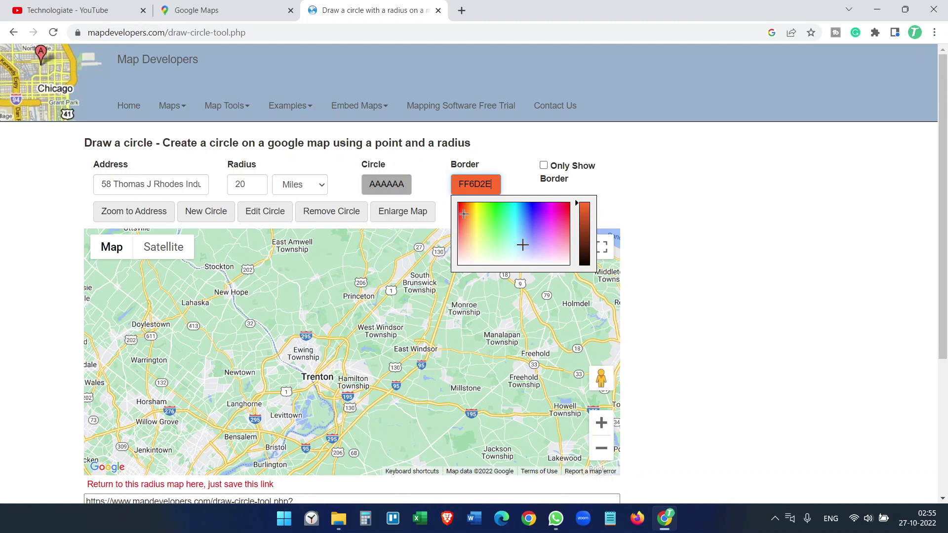
{"action": "left_click", "coordinate": [699, 206]}
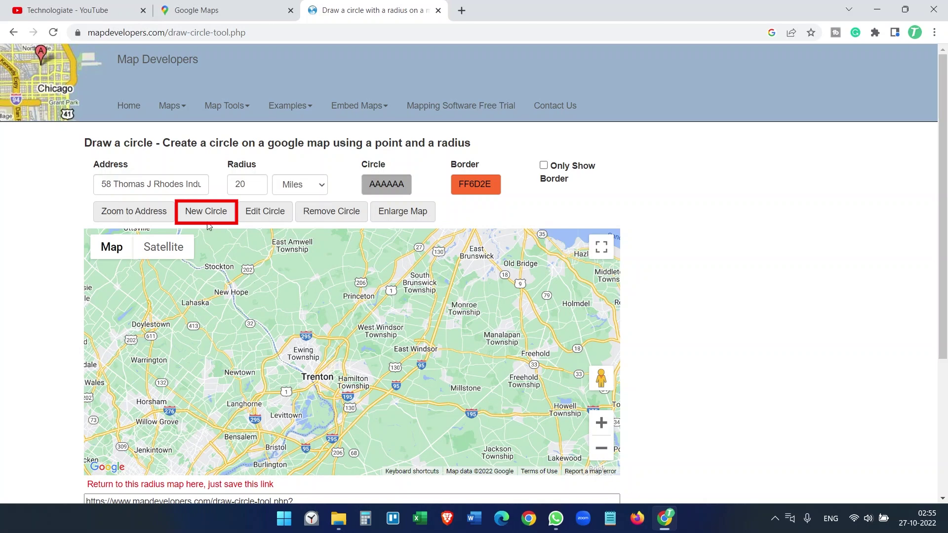
Draw the 20-mile orange-bordered circle and inspect it zoomed in at full screen
{"action": "left_click", "coordinate": [206, 211]}
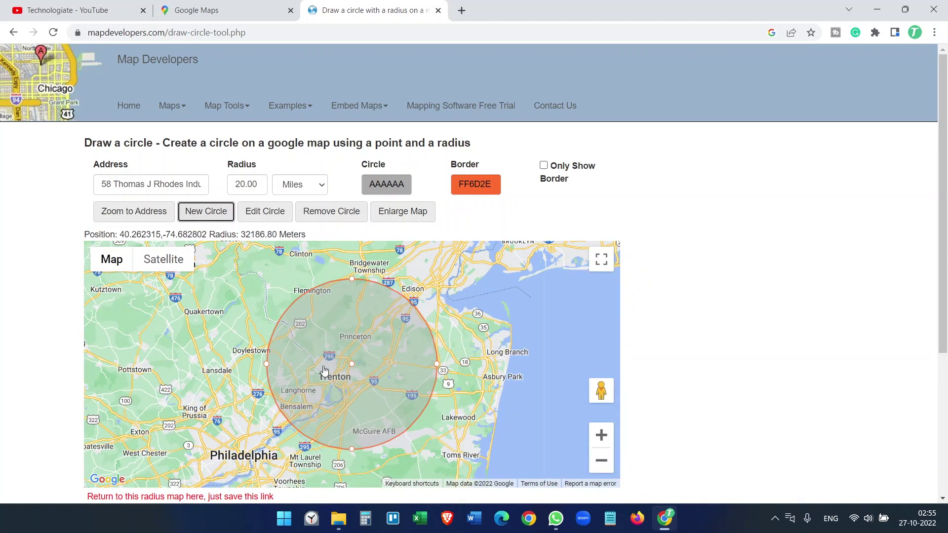
{"action": "left_click", "coordinate": [601, 261]}
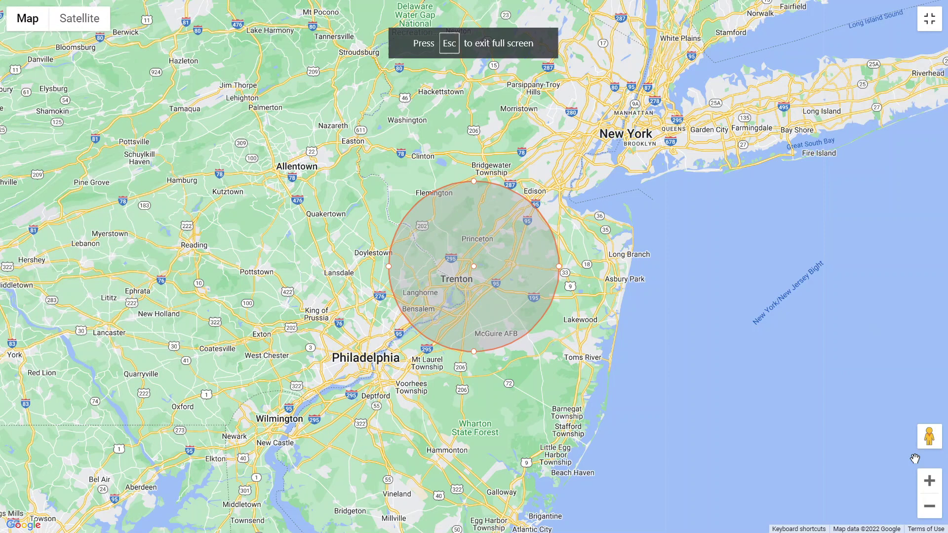
{"action": "left_click", "coordinate": [929, 483]}
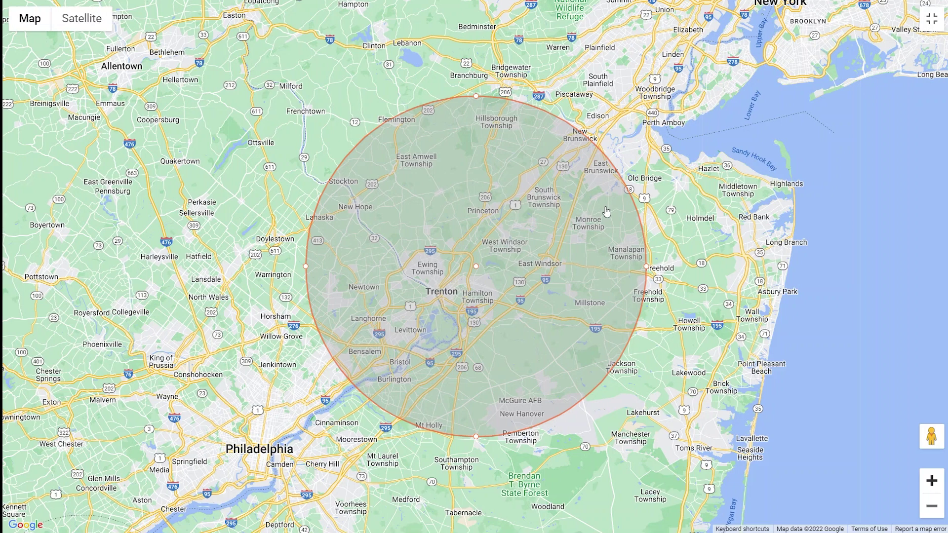
{"action": "left_click", "coordinate": [935, 23]}
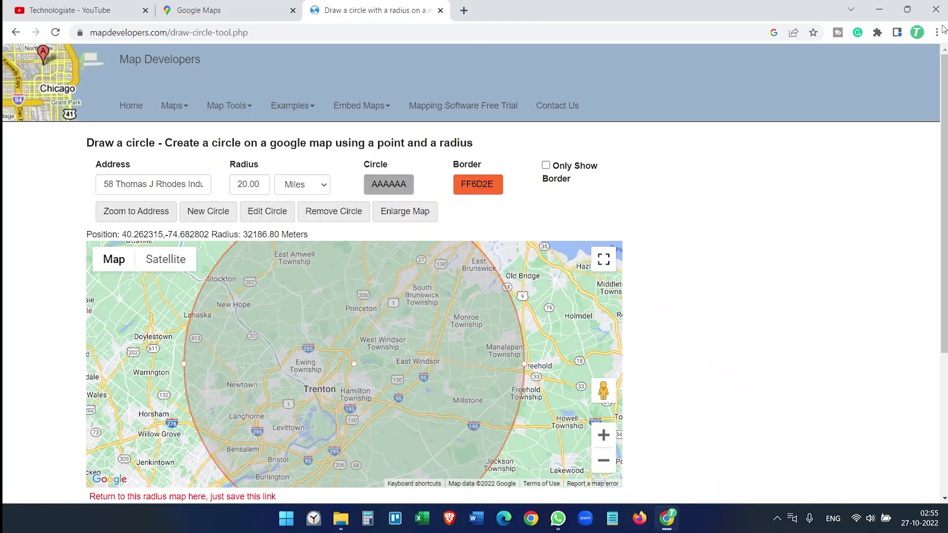
Replace the filled circle with a border-only 20-mile circle and check it full screen
{"action": "left_click", "coordinate": [334, 211]}
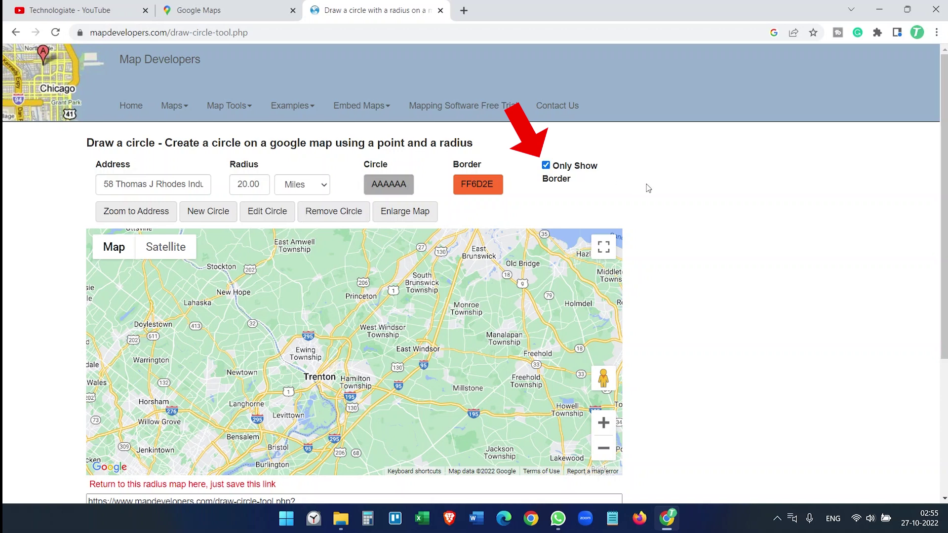
{"action": "left_click", "coordinate": [208, 211]}
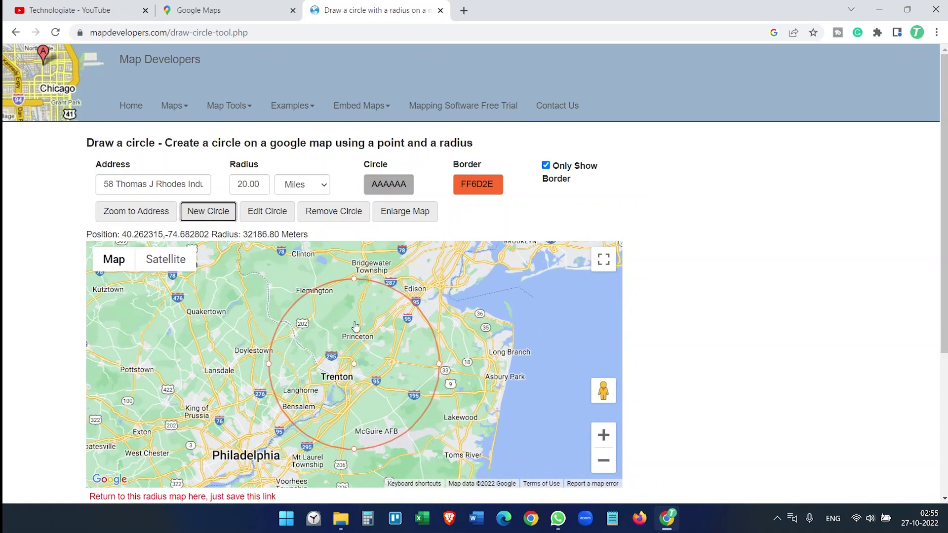
{"action": "left_click", "coordinate": [604, 259]}
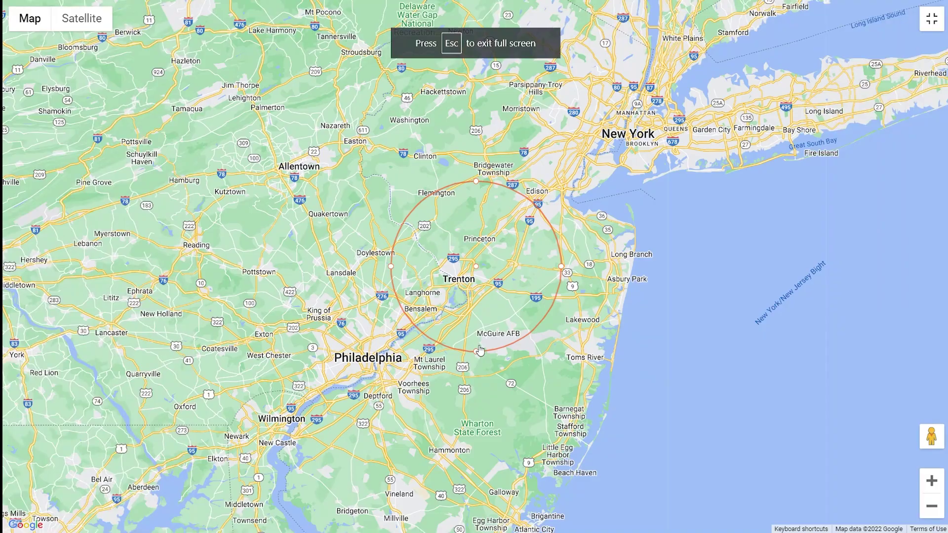
{"action": "key", "text": "Escape"}
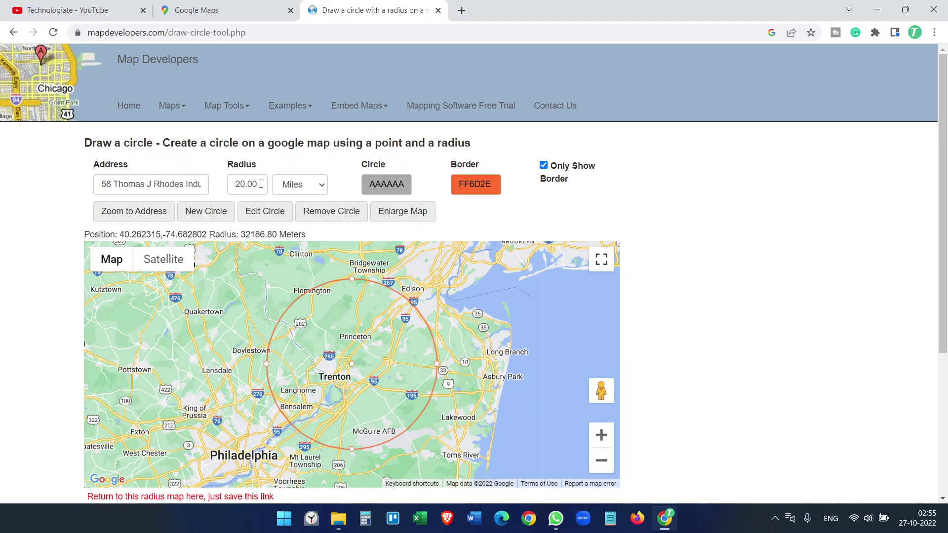
Set the radius to 50 and the border colour to blue 241CFF
{"action": "left_click_drag", "start_coordinate": [262, 184], "coordinate": [235, 184]}
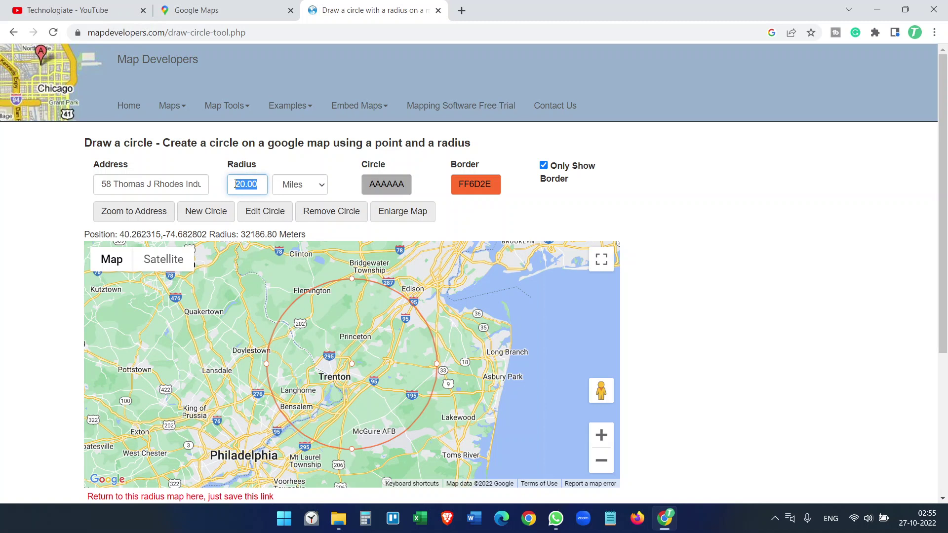
{"action": "type", "text": "50"}
{"action": "left_click", "coordinate": [475, 185]}
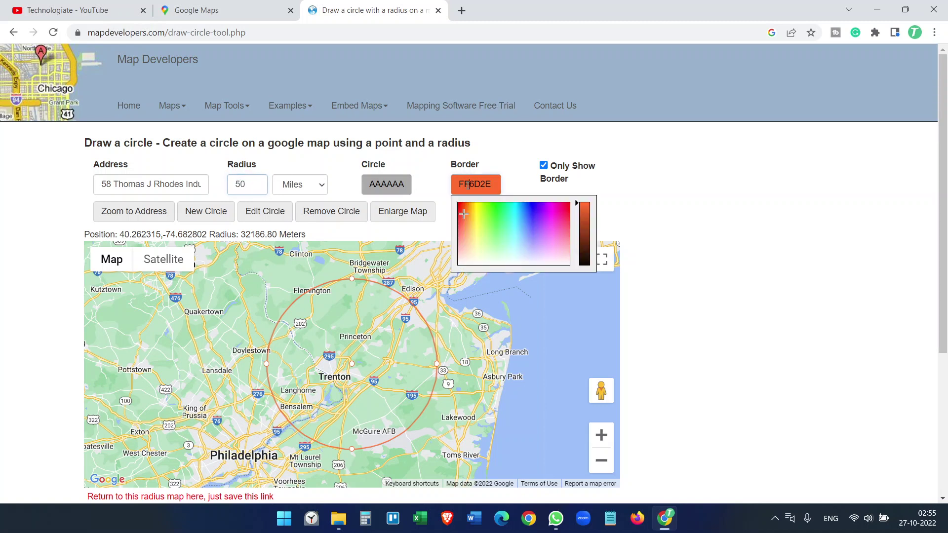
{"action": "left_click", "coordinate": [534, 212]}
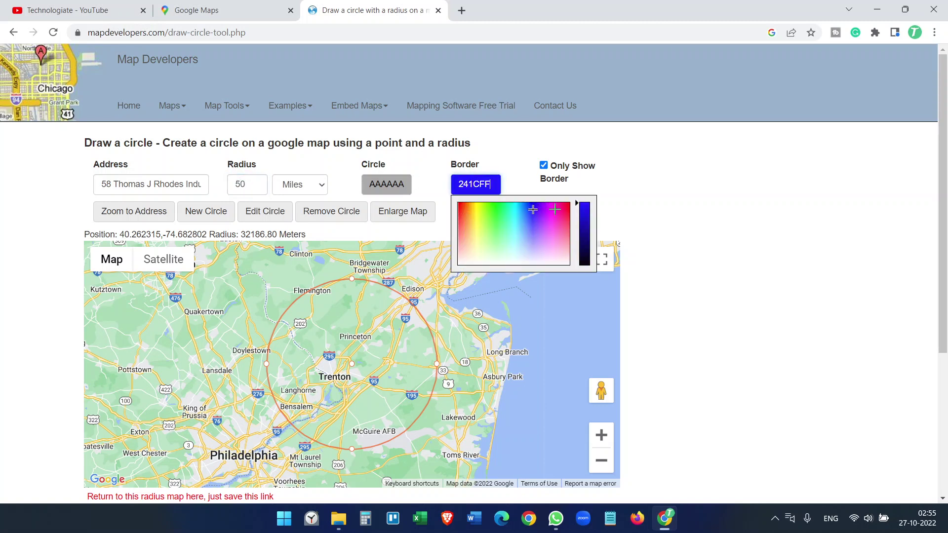
{"action": "left_click", "coordinate": [649, 214]}
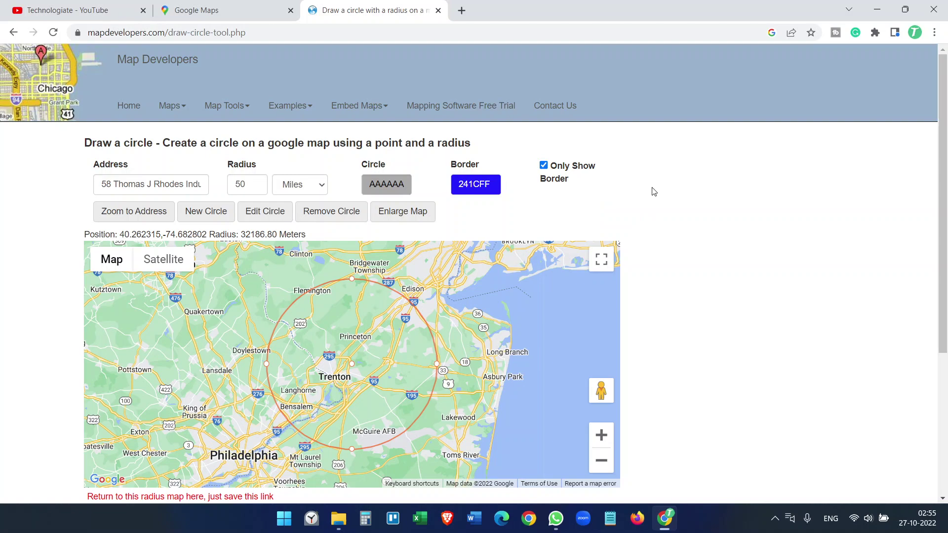
Draw the blue 50-mile circle and zoom in two levels at full screen
{"action": "left_click", "coordinate": [205, 211]}
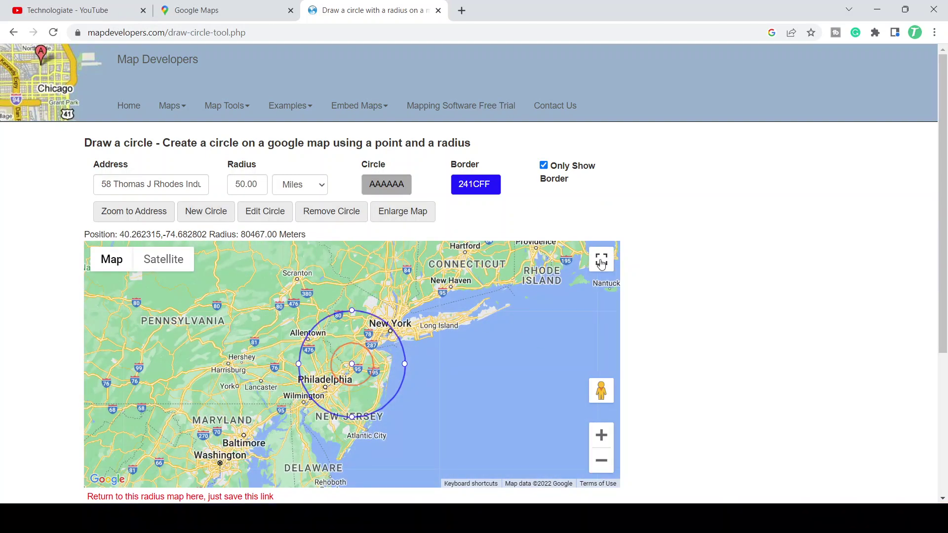
{"action": "left_click", "coordinate": [601, 259]}
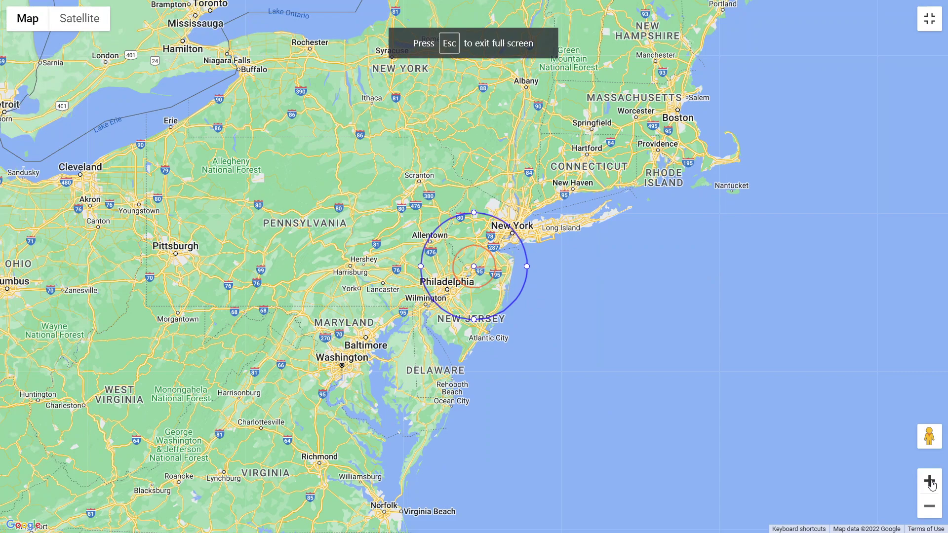
{"action": "left_click", "coordinate": [929, 480]}
{"action": "left_click", "coordinate": [929, 483]}
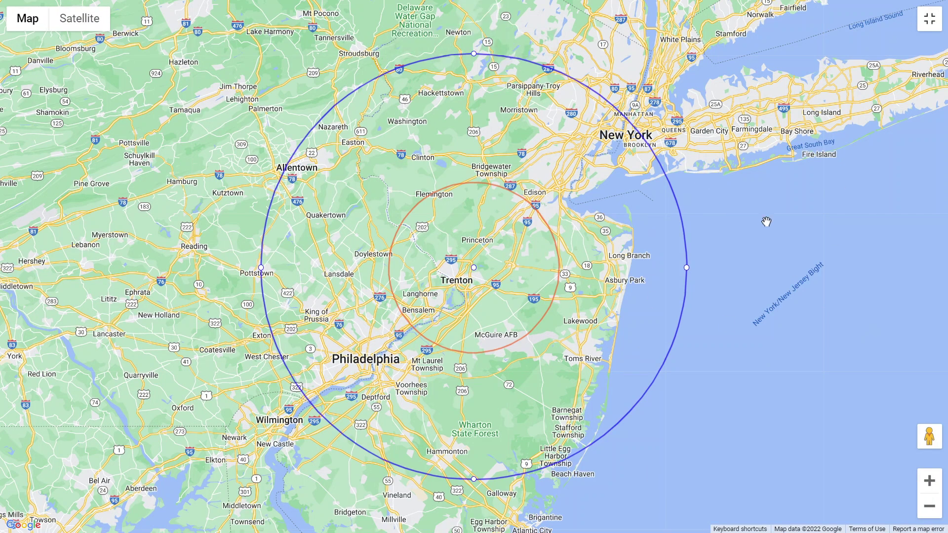
Copy the map's share link and open a new incognito window
{"action": "left_click", "coordinate": [929, 23]}
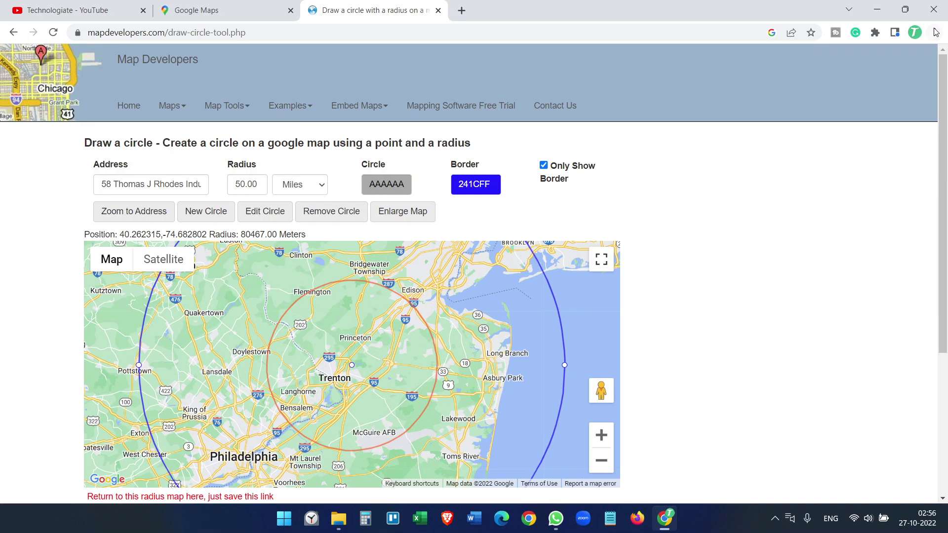
{"action": "scroll", "coordinate": [753, 244], "scroll_direction": "down", "scroll_amount": 2}
{"action": "scroll", "coordinate": [637, 304], "scroll_direction": "down", "scroll_amount": 1}
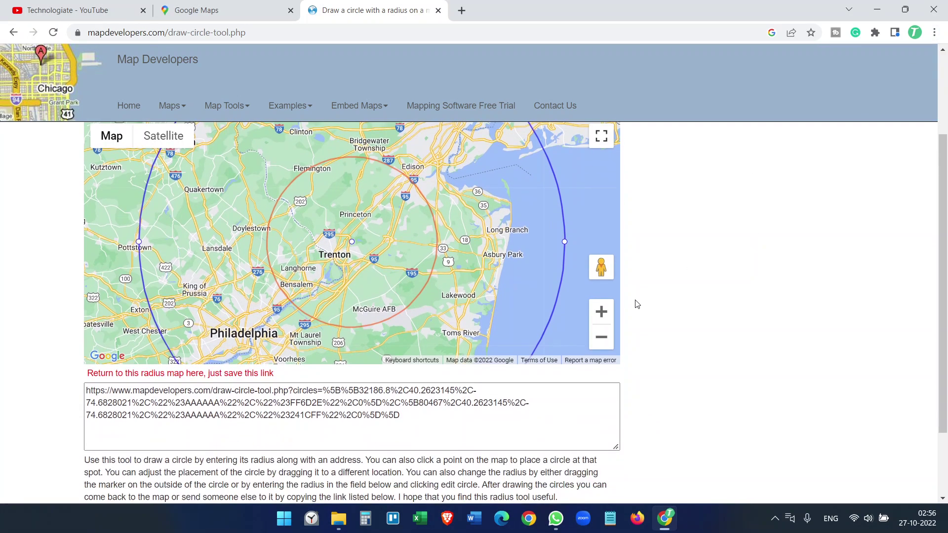
{"action": "left_click", "coordinate": [428, 414]}
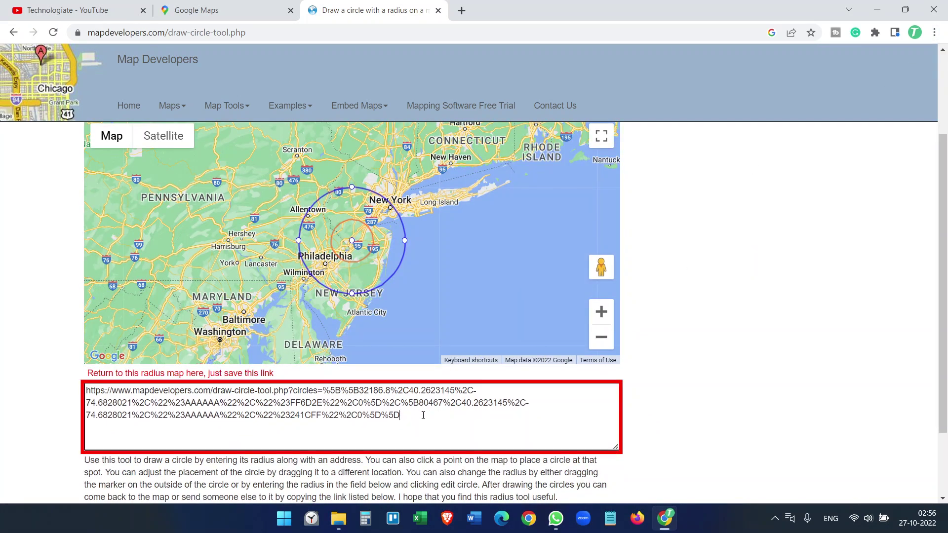
{"action": "key", "text": "ctrl+a"}
{"action": "key", "text": "ctrl+c"}
{"action": "right_click", "coordinate": [233, 400]}
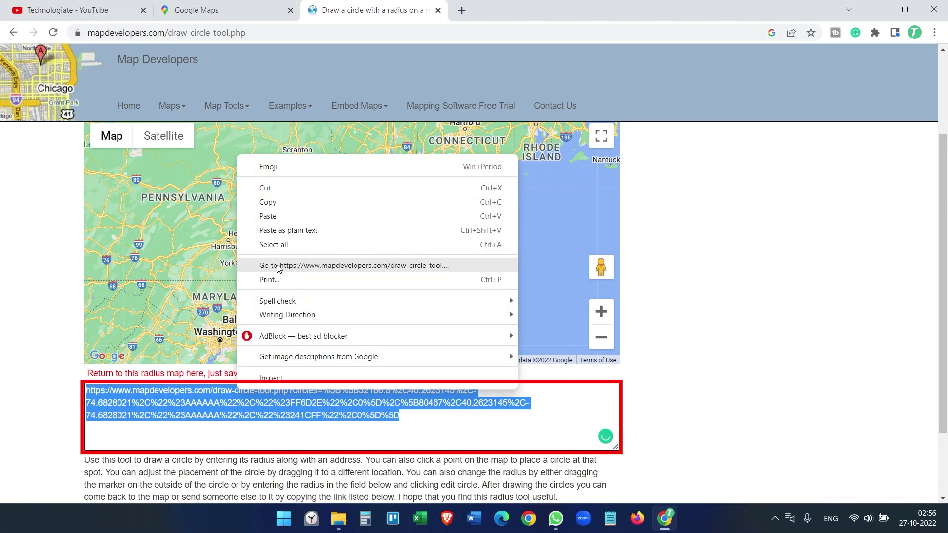
{"action": "left_click", "coordinate": [271, 201]}
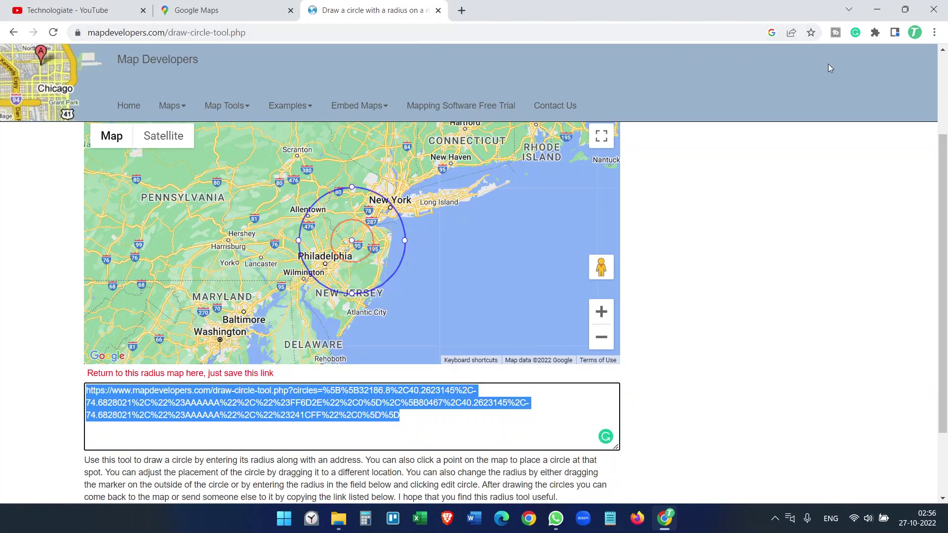
{"action": "left_click", "coordinate": [934, 33]}
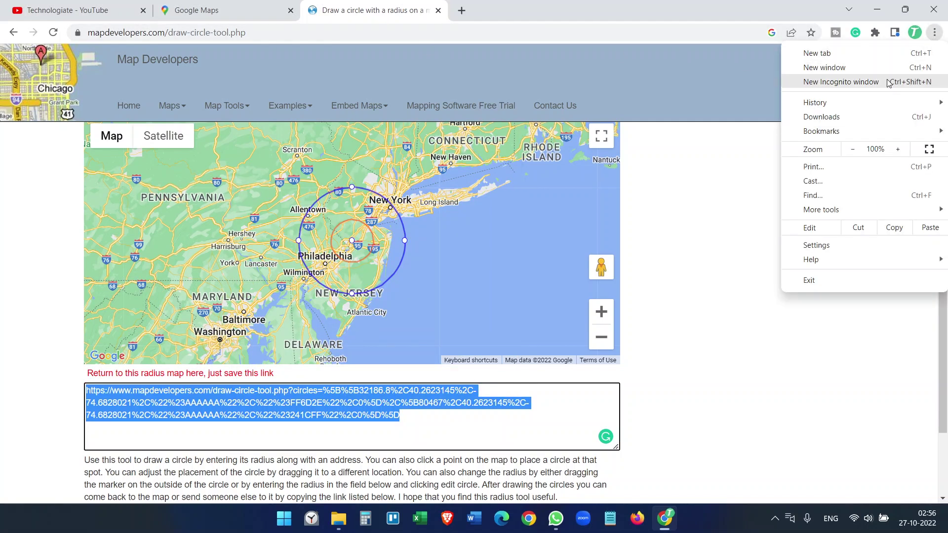
{"action": "left_click", "coordinate": [887, 80]}
Load the copied link in the incognito window and zoom in and out to verify both circles
{"action": "key", "text": "ctrl+v"}
{"action": "key", "text": "Return"}
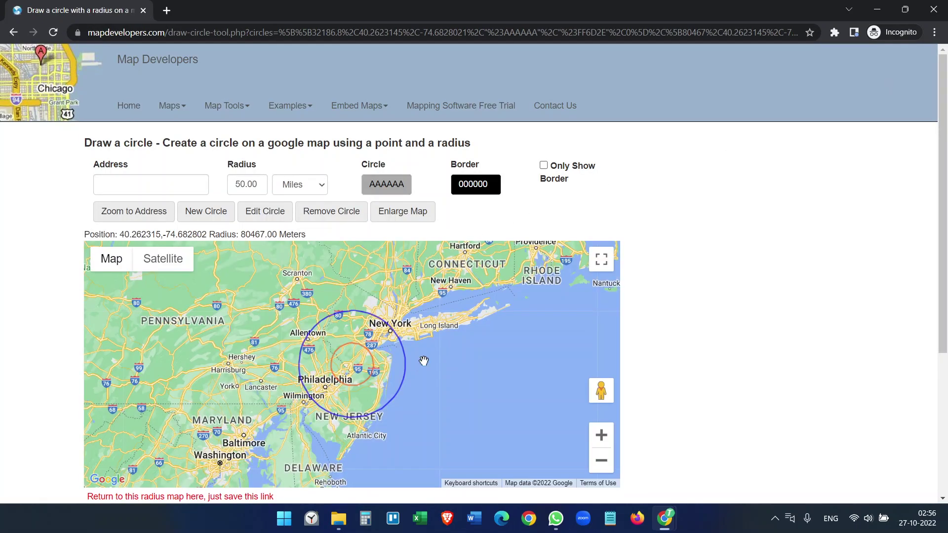
{"action": "left_click", "coordinate": [601, 436]}
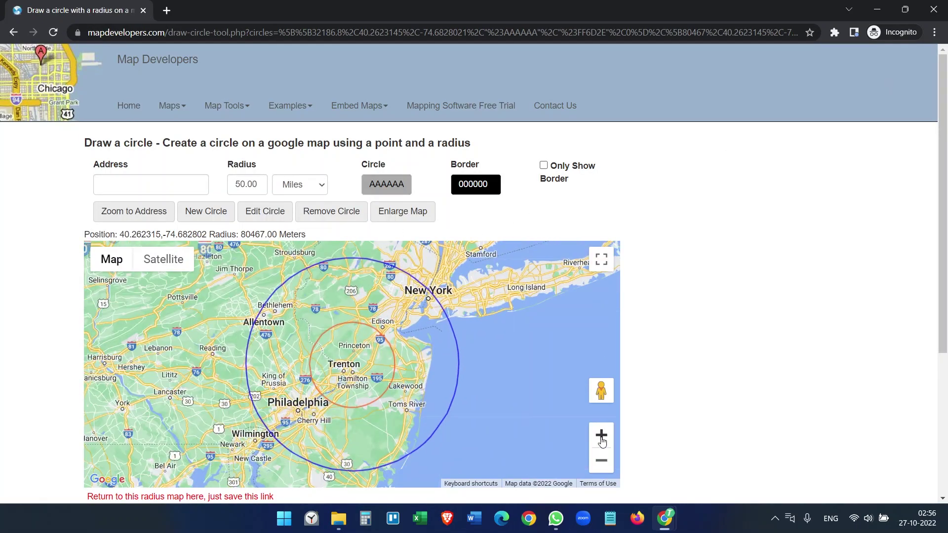
{"action": "left_click", "coordinate": [601, 461]}
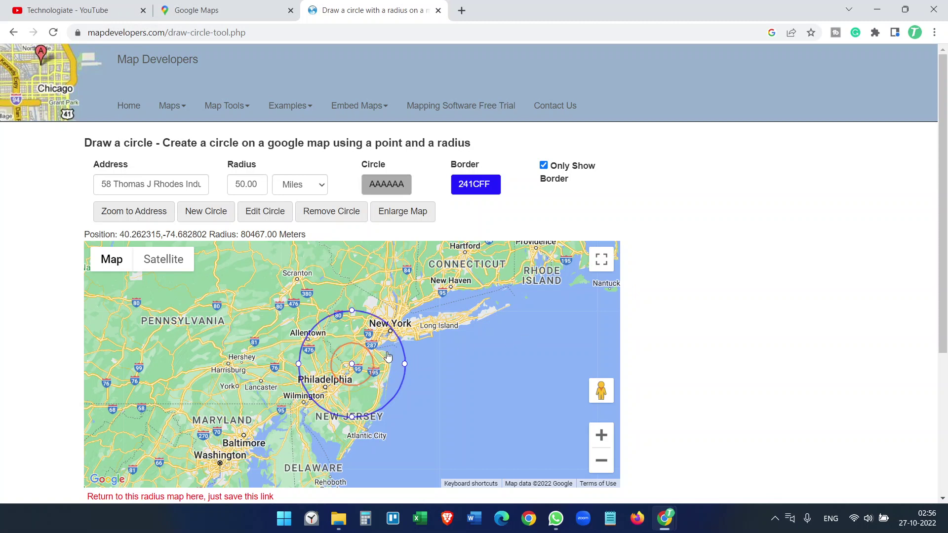
Remove the blue 50-mile circle and the red 20-mile circle
{"action": "left_click", "coordinate": [331, 211]}
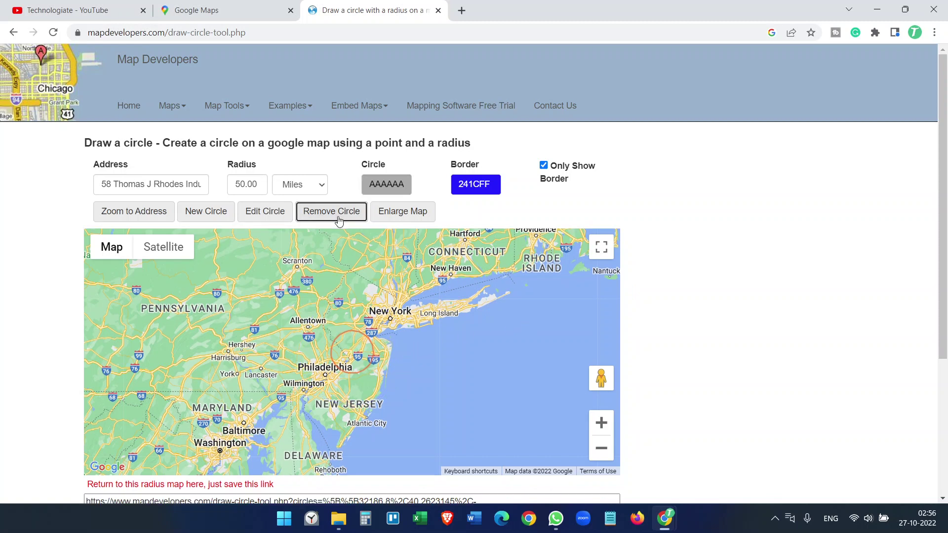
{"action": "left_click", "coordinate": [363, 348]}
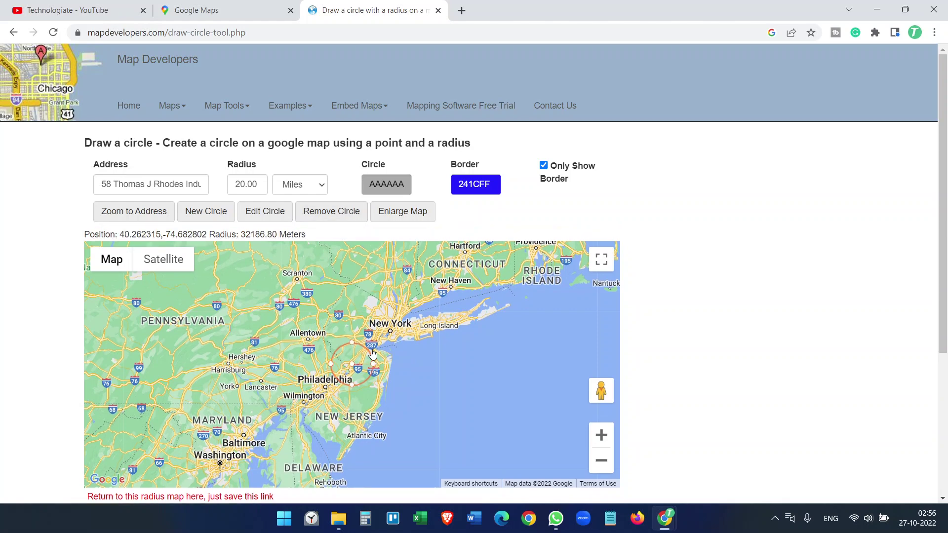
{"action": "left_click", "coordinate": [331, 212]}
Set the radius to 40 miles and the border colour to red FF4545
{"action": "double_click", "coordinate": [246, 183]}
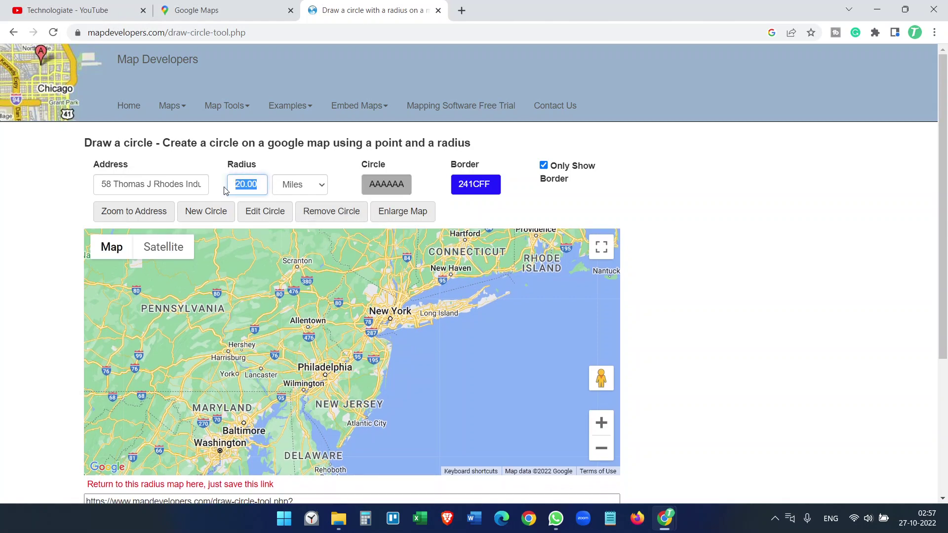
{"action": "type", "text": "40"}
{"action": "left_click", "coordinate": [471, 183]}
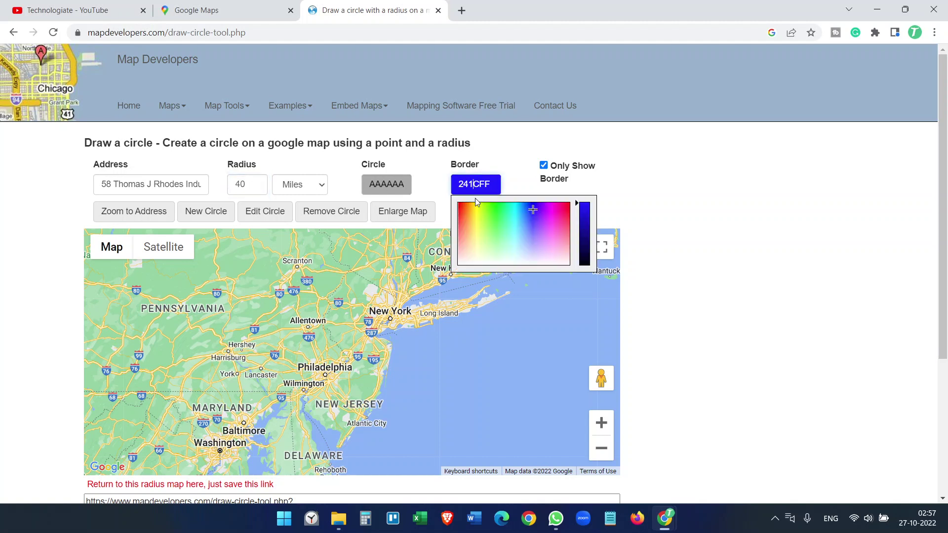
{"action": "left_click", "coordinate": [561, 216]}
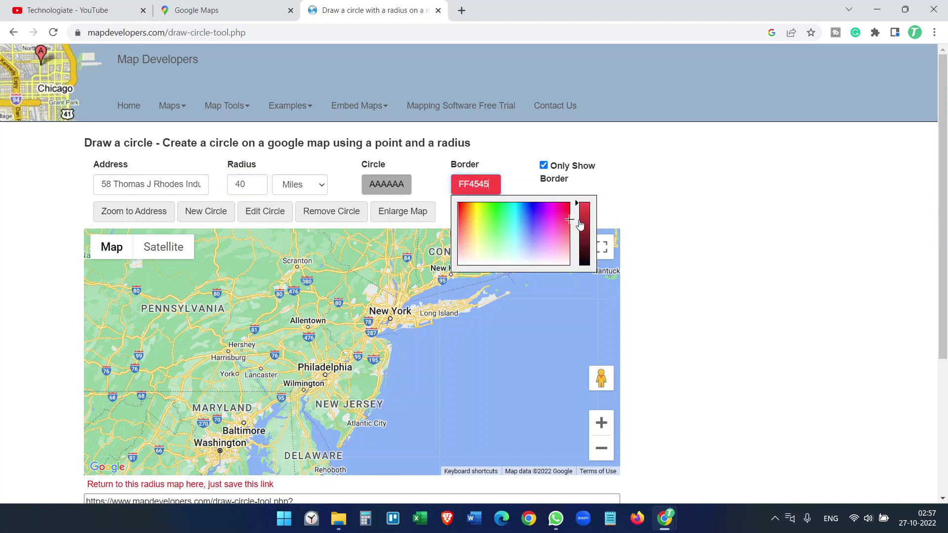
{"action": "left_click", "coordinate": [649, 193]}
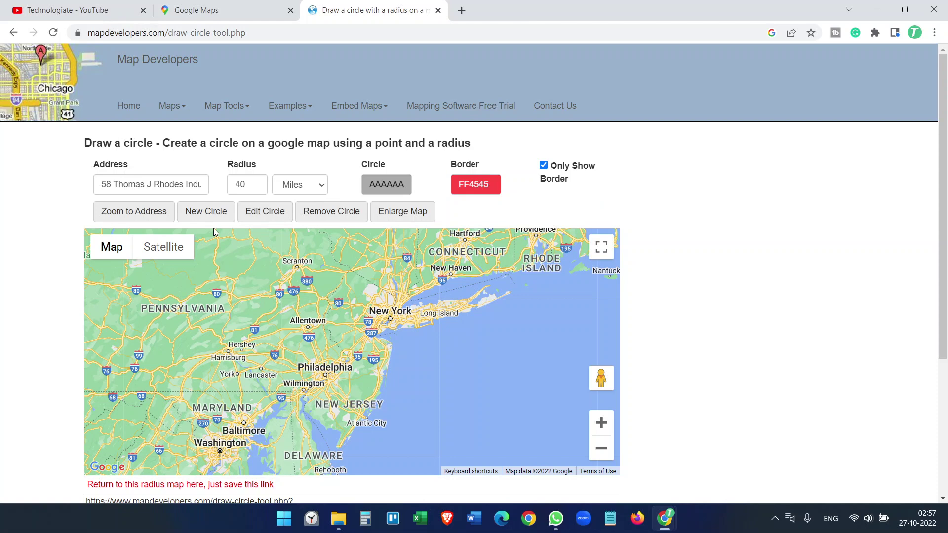
Draw the red 40-mile circle around Trenton, then view it full screen, zoomed in, on the standard map
{"action": "left_click", "coordinate": [206, 211]}
{"action": "left_click", "coordinate": [163, 260]}
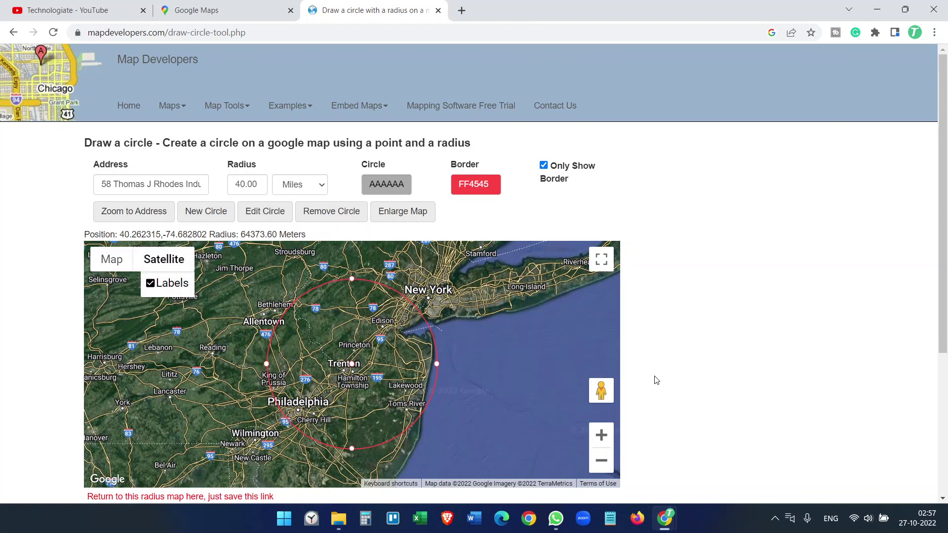
{"action": "left_click", "coordinate": [601, 259]}
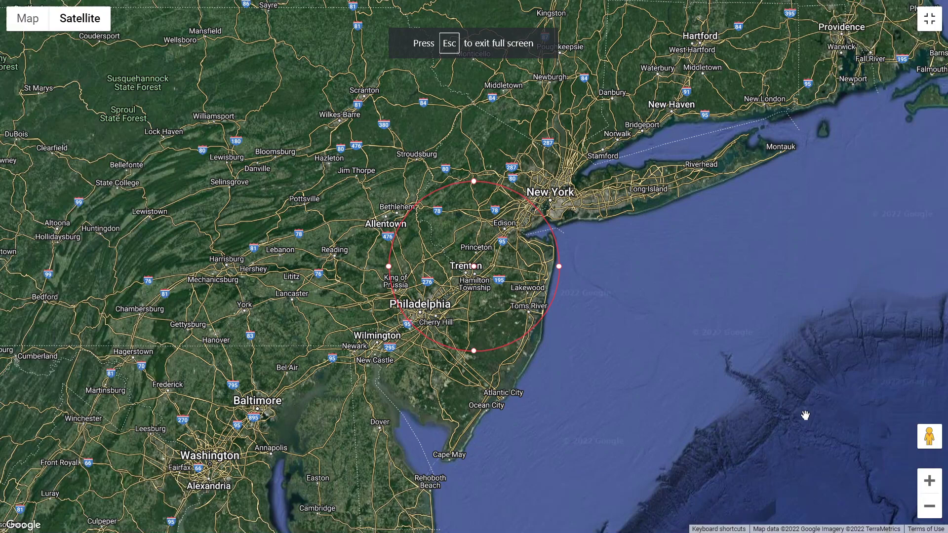
{"action": "left_click", "coordinate": [929, 481]}
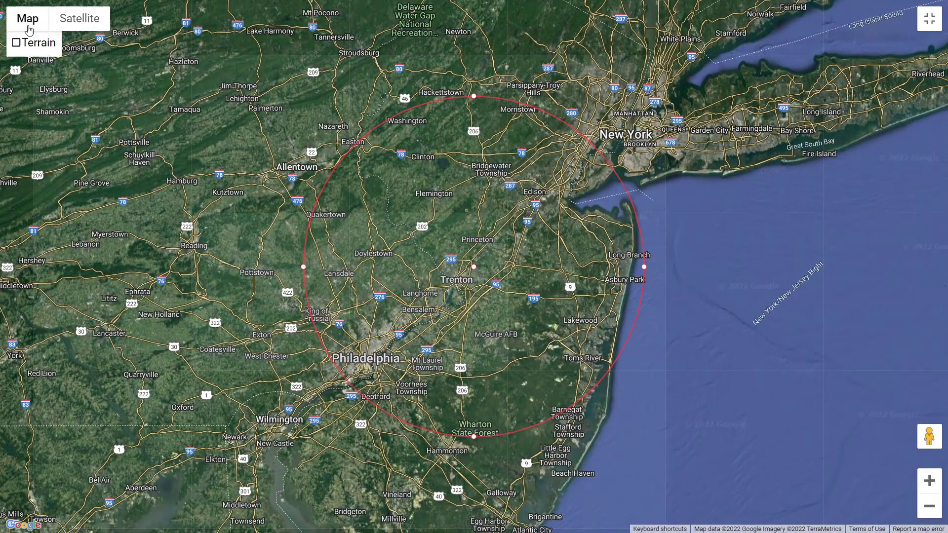
{"action": "left_click", "coordinate": [28, 19]}
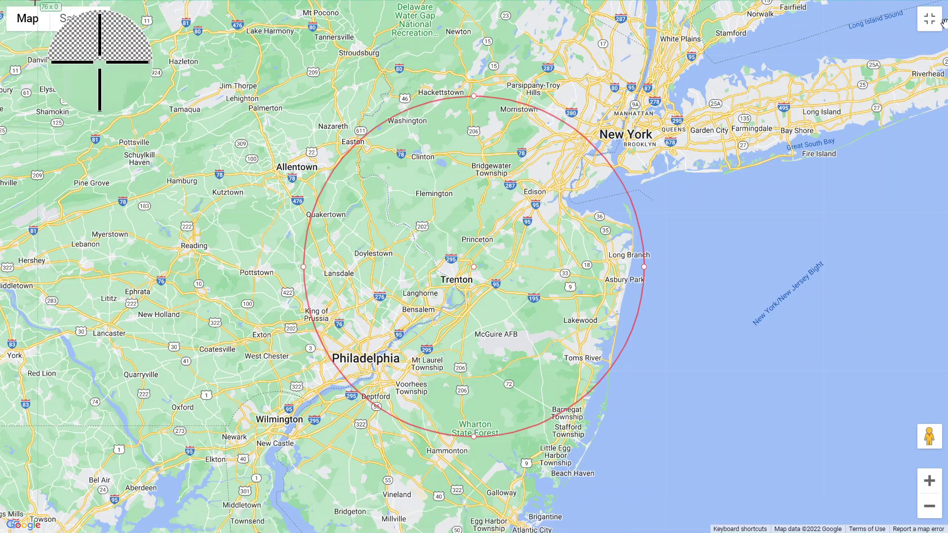
Screenshot the whole map area with its red circle, view the shot in Greenshot's editor, then return to the browser
{"action": "left_click_drag", "start_coordinate": [3, 4], "coordinate": [886, 467]}
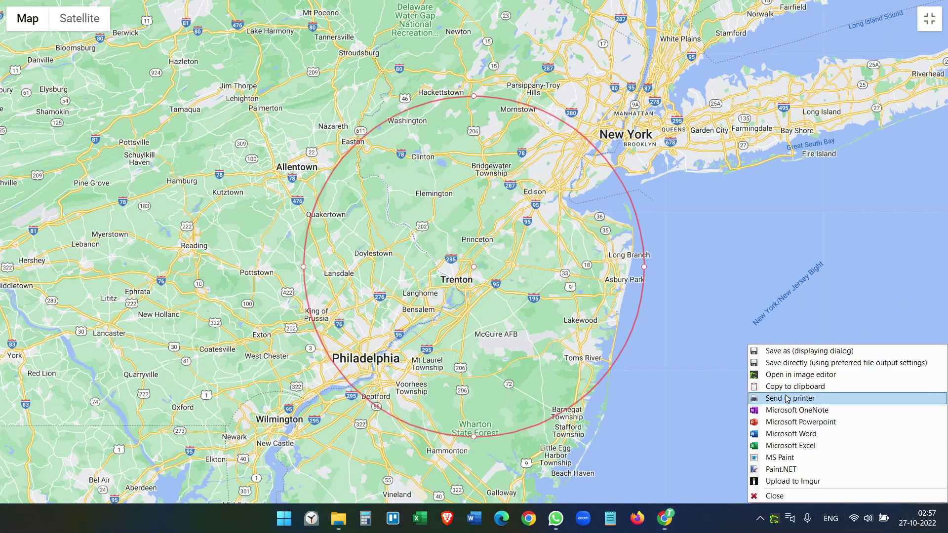
{"action": "left_click", "coordinate": [791, 382]}
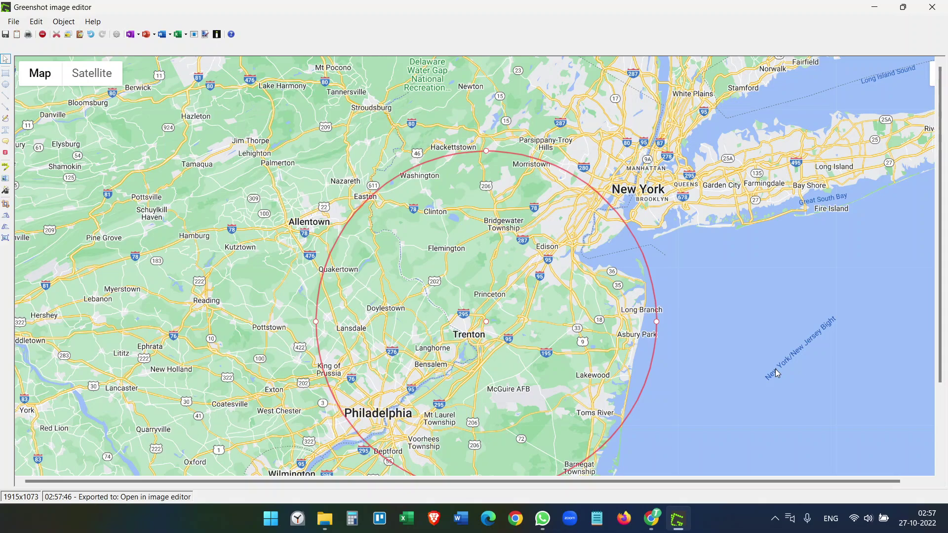
{"action": "scroll", "coordinate": [762, 392], "scroll_direction": "down", "scroll_amount": 3}
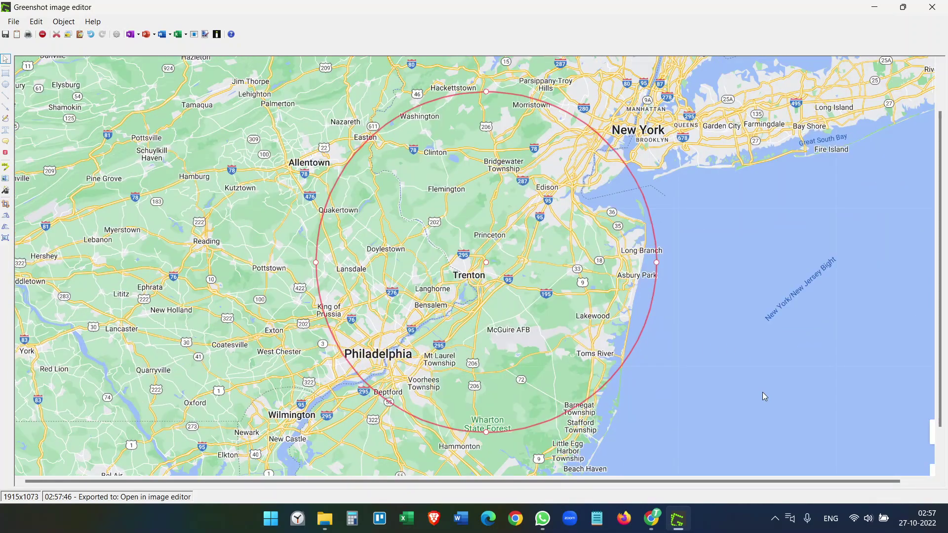
{"action": "key", "text": "alt+Tab"}
{"action": "scroll", "coordinate": [731, 357], "scroll_direction": "down", "scroll_amount": 3}
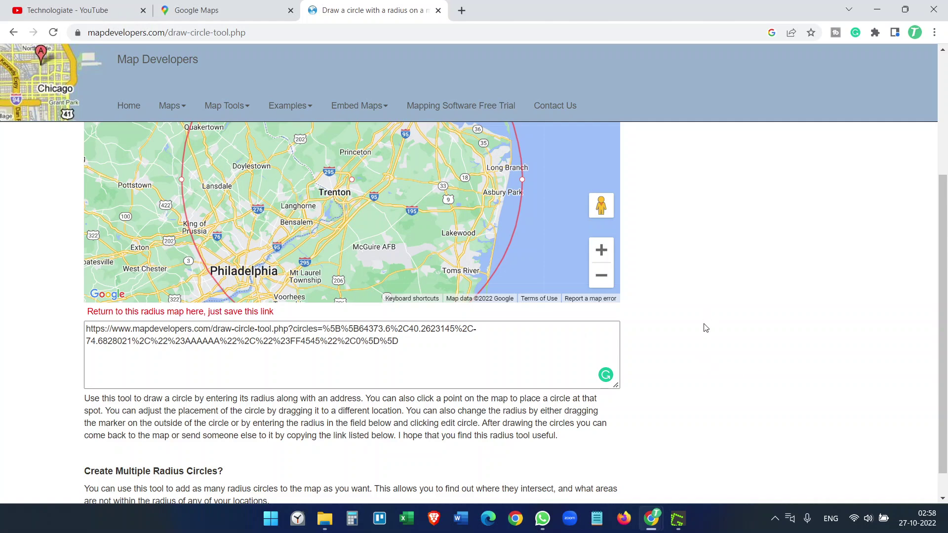
{"action": "scroll", "coordinate": [704, 328], "scroll_direction": "up", "scroll_amount": 5}
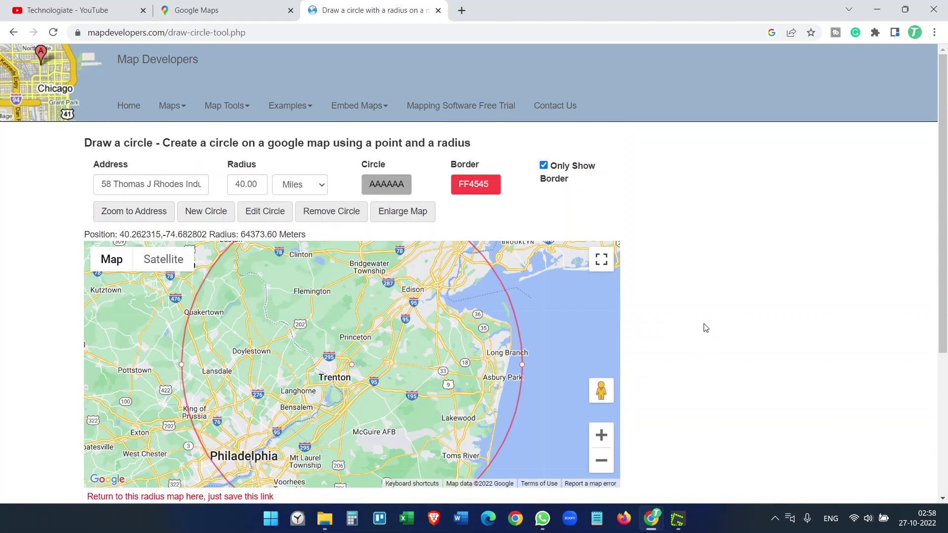